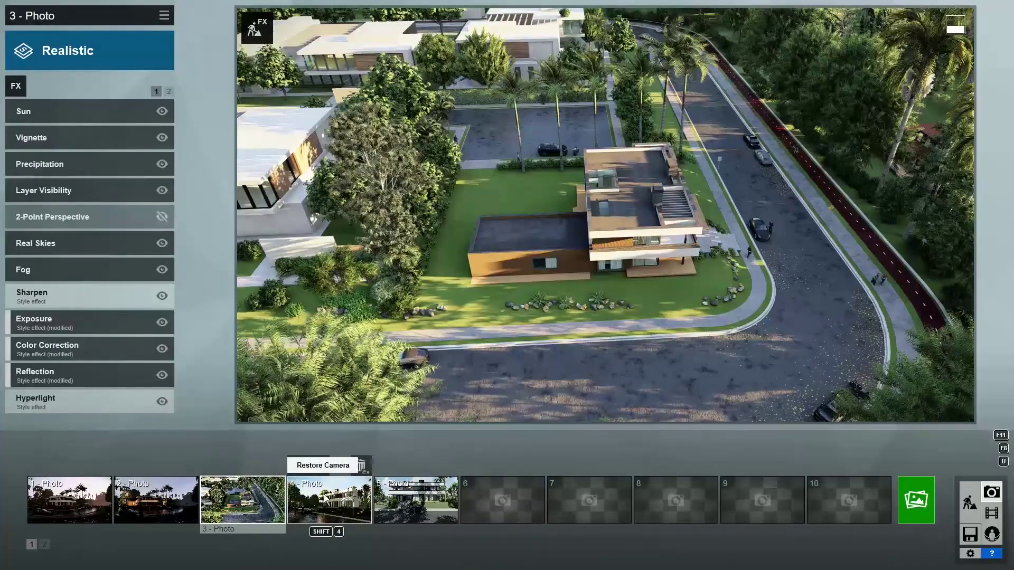
- Preview the fourth saved photo camera view of the house
click(308, 465)
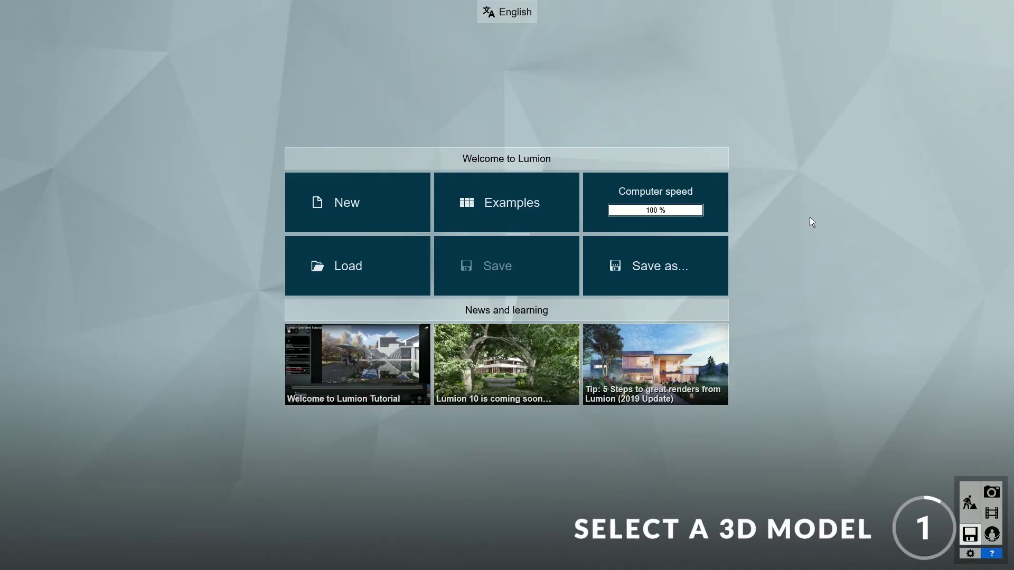
- Start a new project and pick My Project.skp as the SketchUp model to import
click(361, 199)
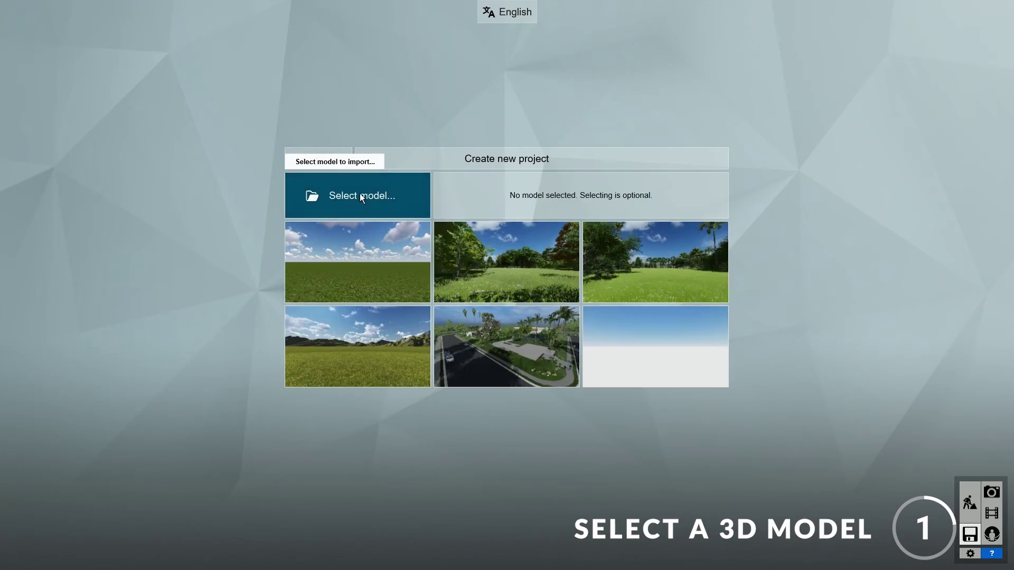
click(388, 191)
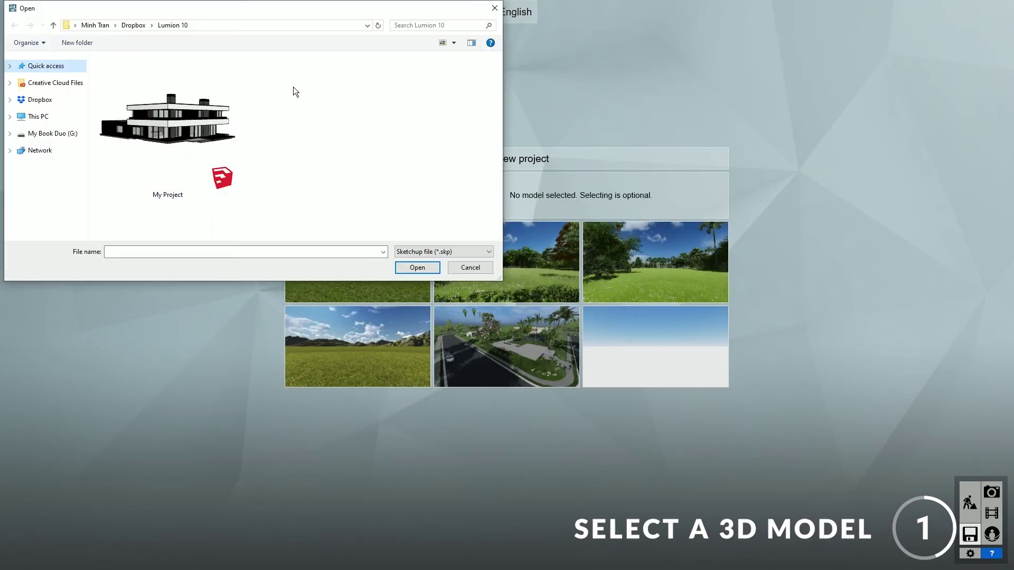
click(432, 249)
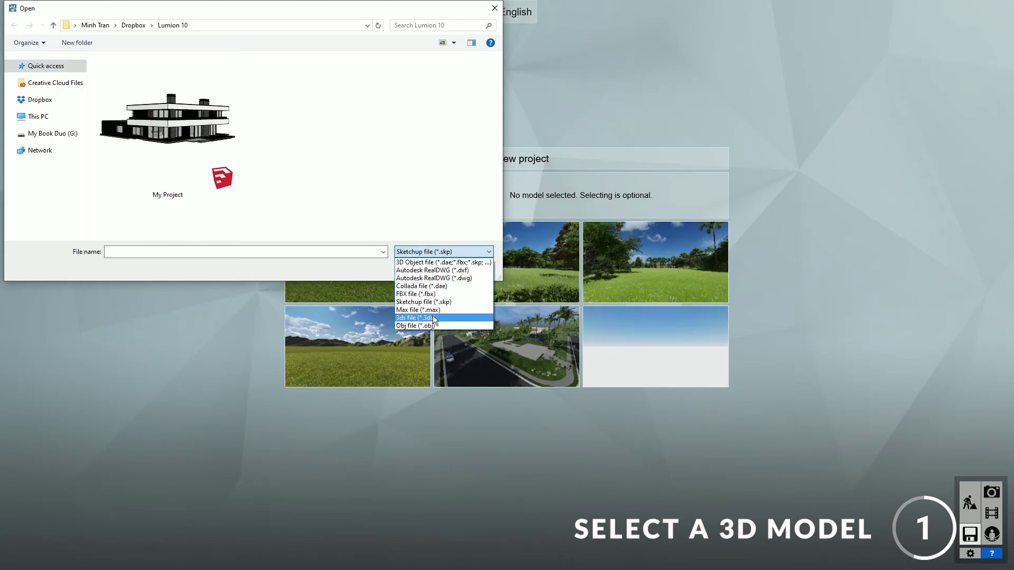
click(431, 250)
click(201, 135)
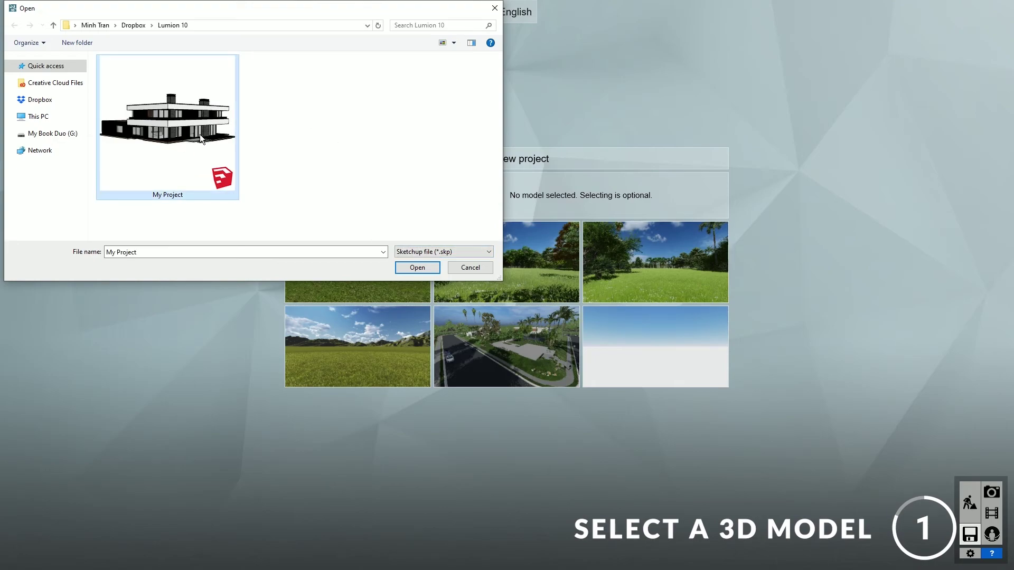
click(425, 270)
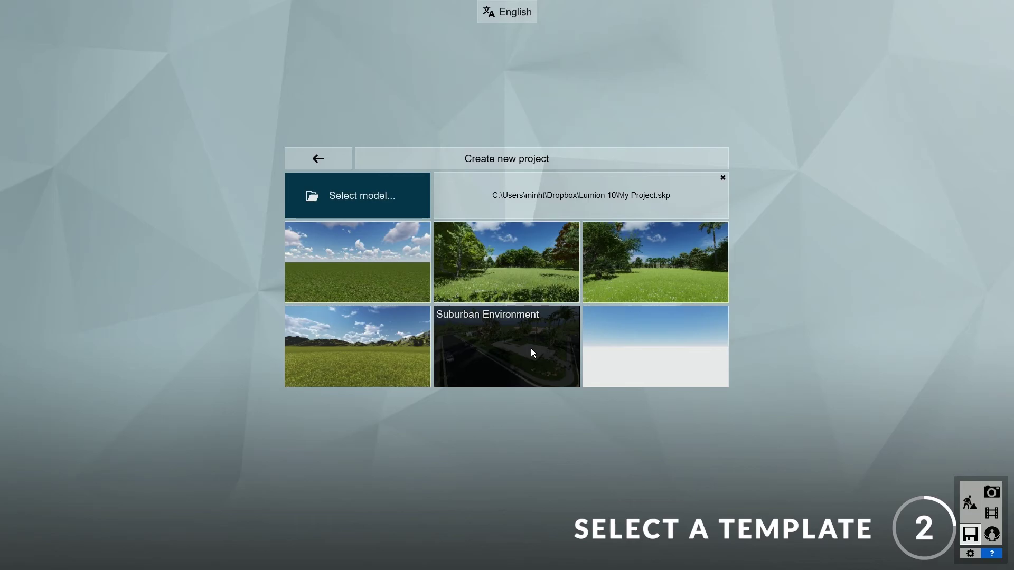
- Create the project from the Suburban Environment template, try moving the house, then undo the move
click(532, 350)
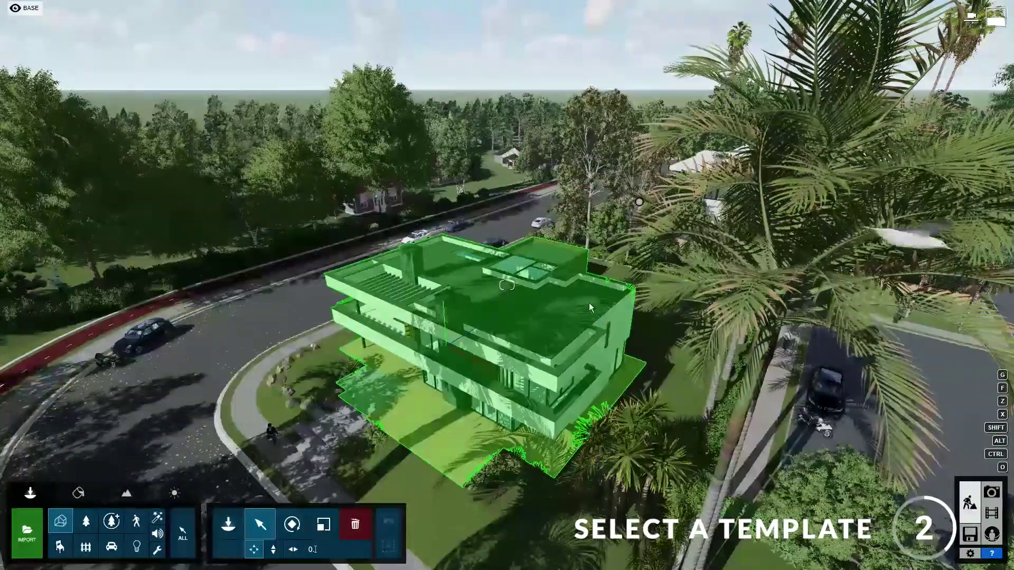
mouse_move(589, 303)
right_down()
mouse_move(581, 248)
mouse_move(588, 303)
right_up()
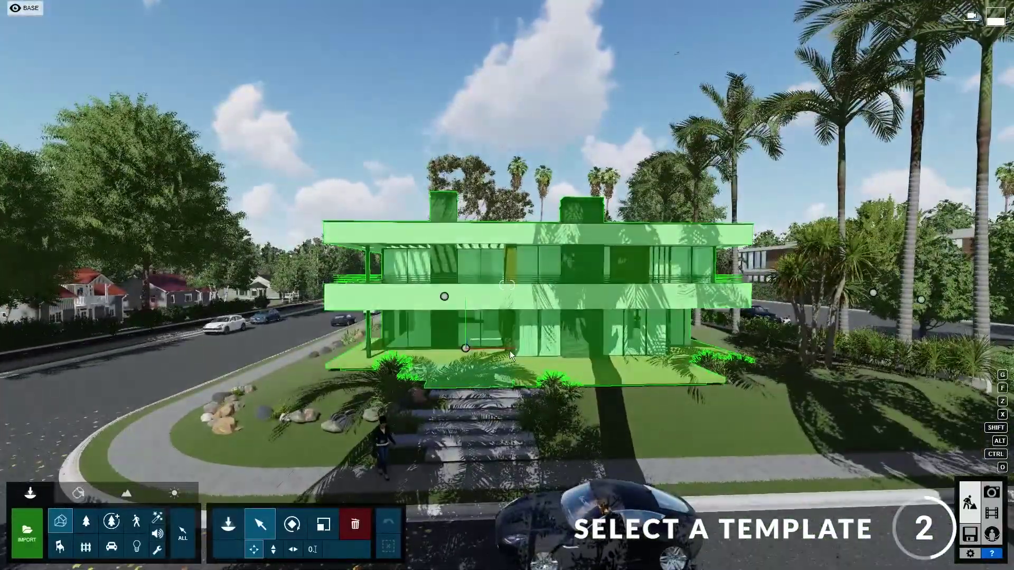
mouse_move(467, 355)
mouse_down()
mouse_move(520, 326)
mouse_move(468, 338)
mouse_up()
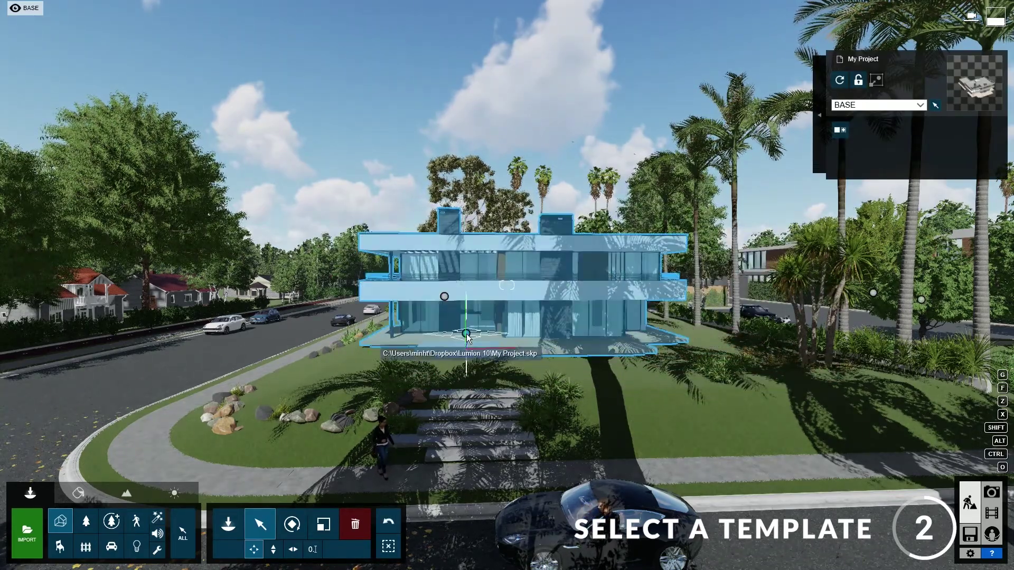
click(390, 524)
- Orbit the camera to a close street-corner view of the house
right_drag(507, 317, 431, 407)
click(593, 358)
right_drag(593, 358, 560, 358)
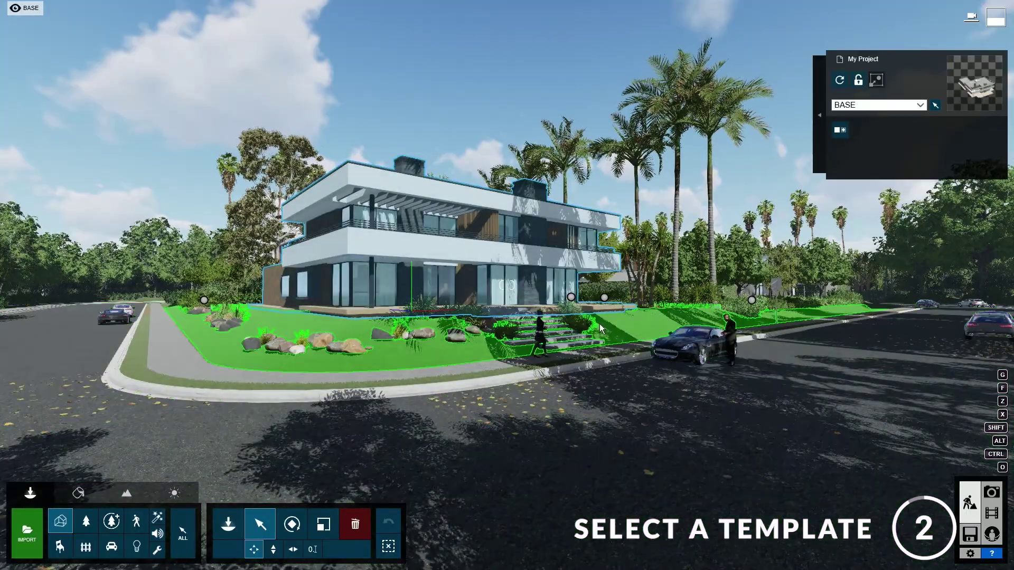
right_drag(600, 324, 575, 318)
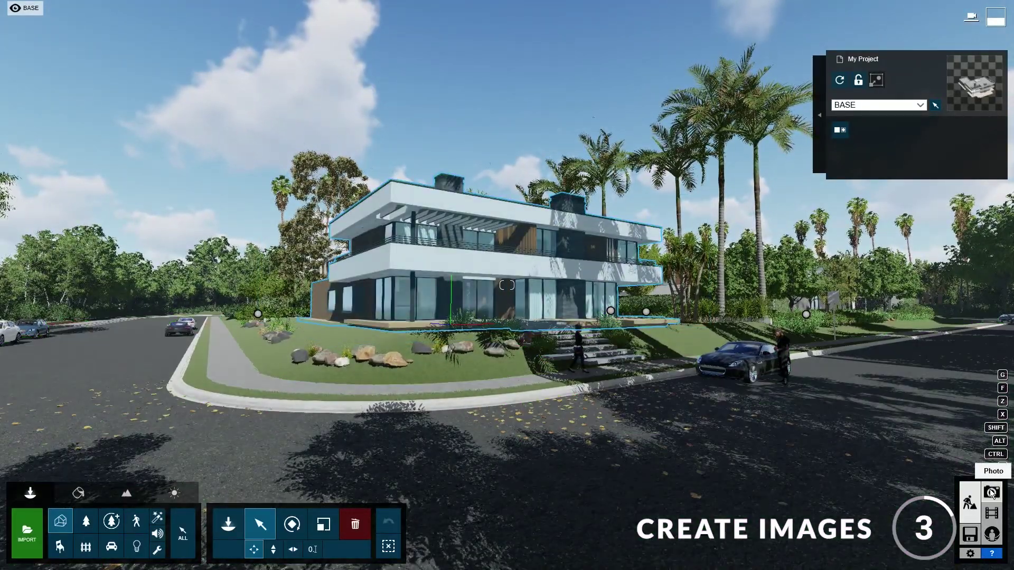
- In Photo mode, review the four saved photos: the first view, night, aerial and street-level views
click(992, 493)
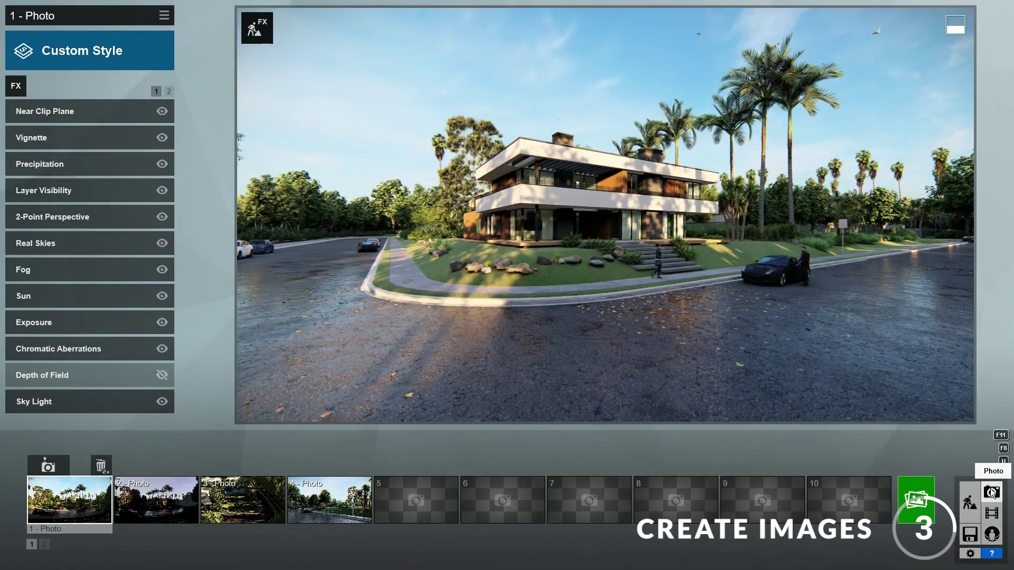
click(61, 505)
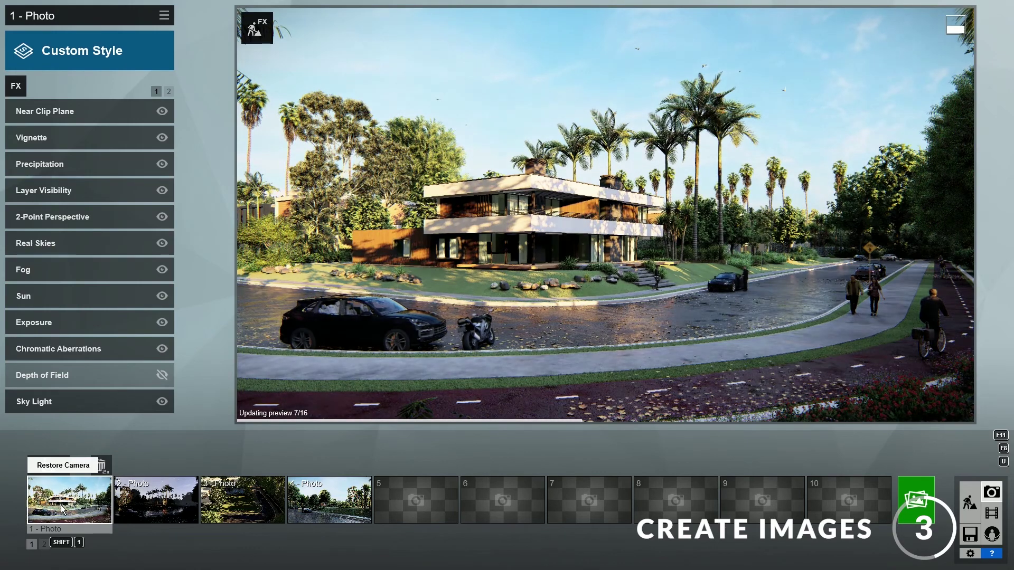
click(148, 508)
click(220, 517)
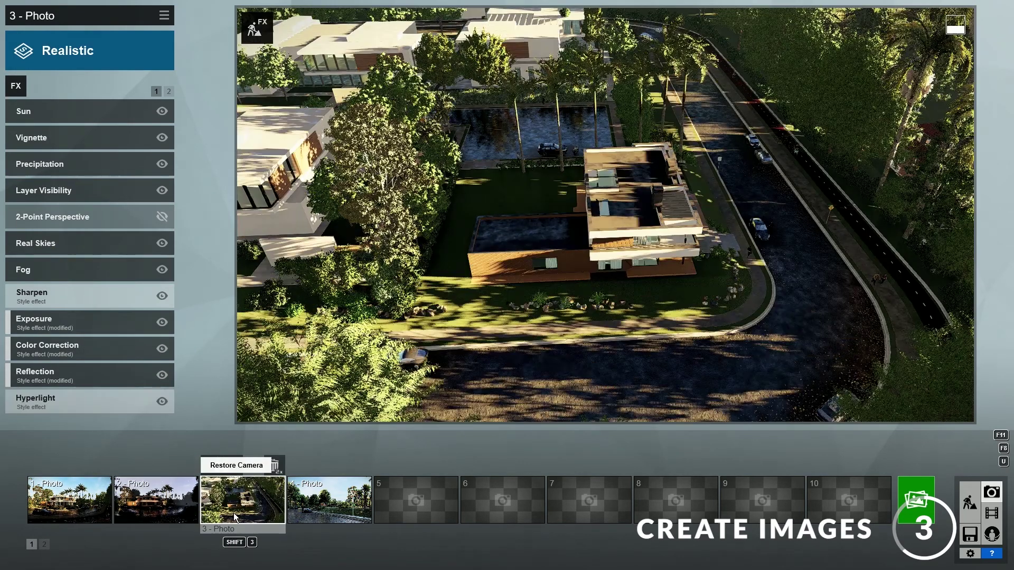
click(306, 506)
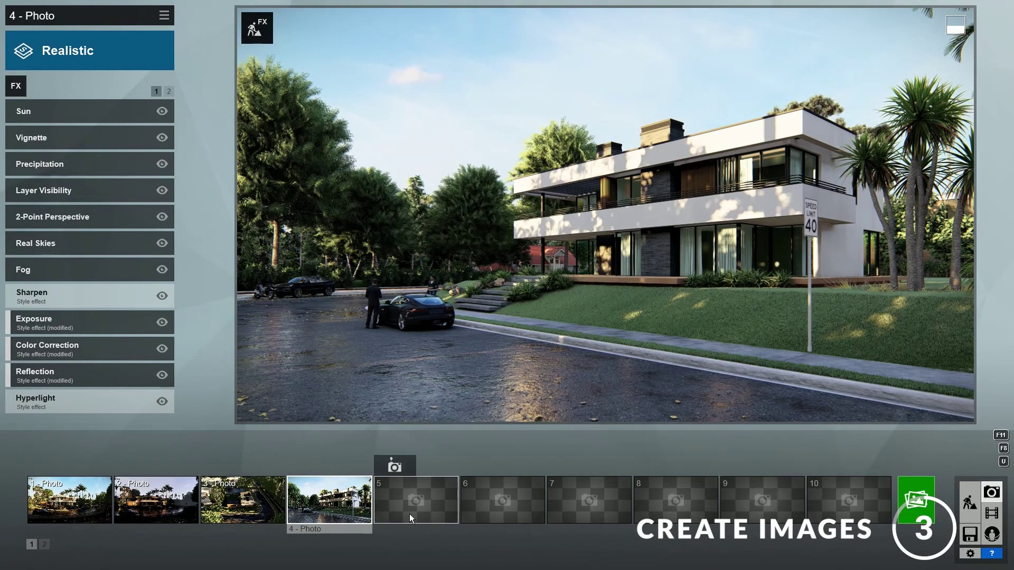
- Store the frontal street view as photo 5, then return to photo 1
click(409, 514)
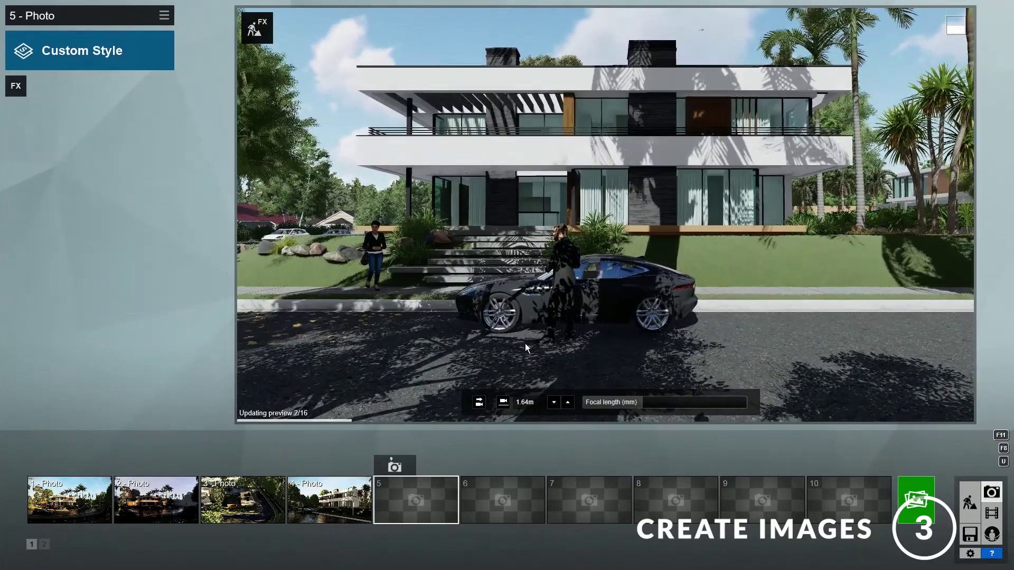
click(401, 467)
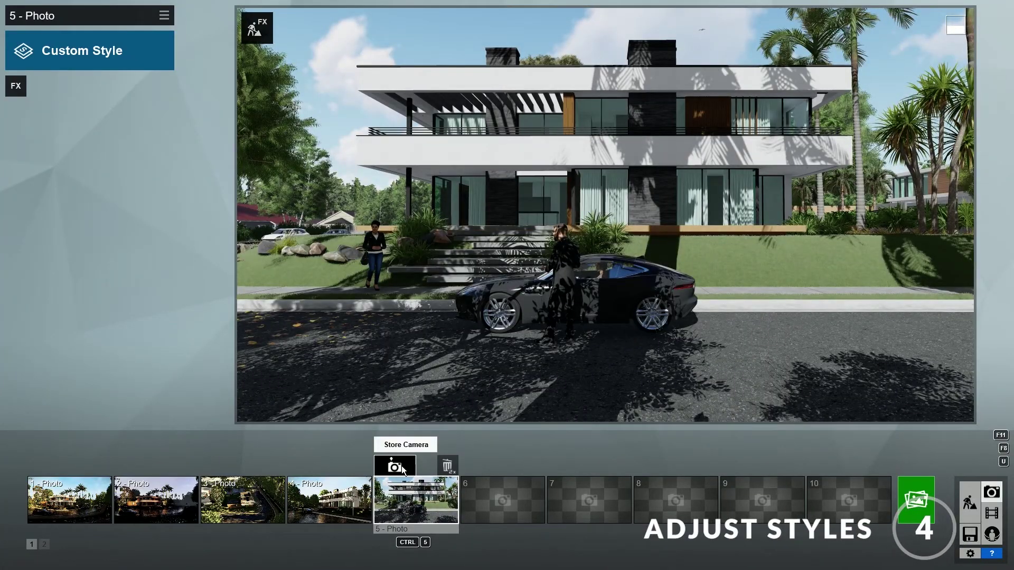
mouse_move(105, 500)
click(62, 495)
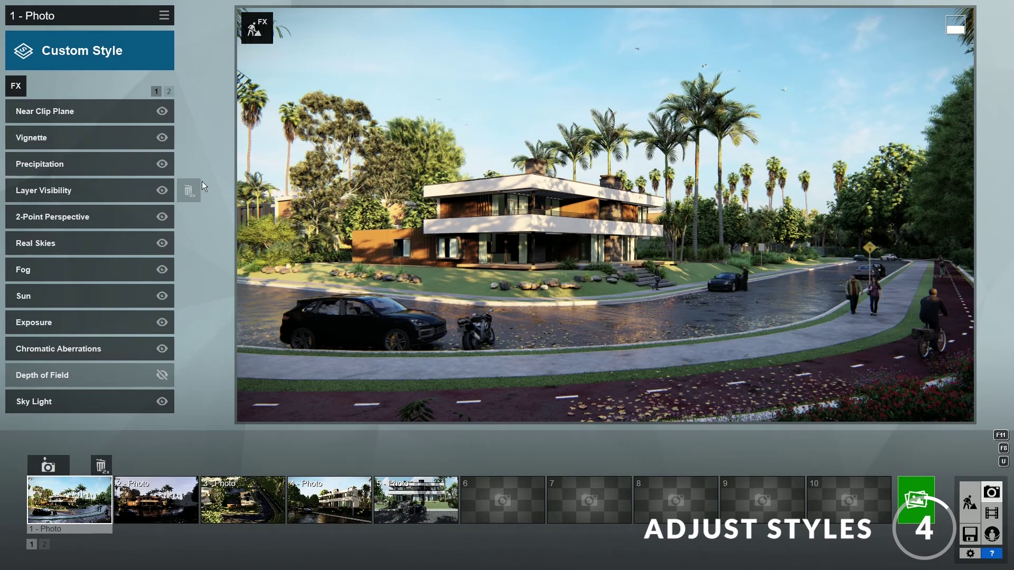
- Give photo 1 a dark Sunset Real Skies sky at 119.2° heading, then select photo 2
click(75, 247)
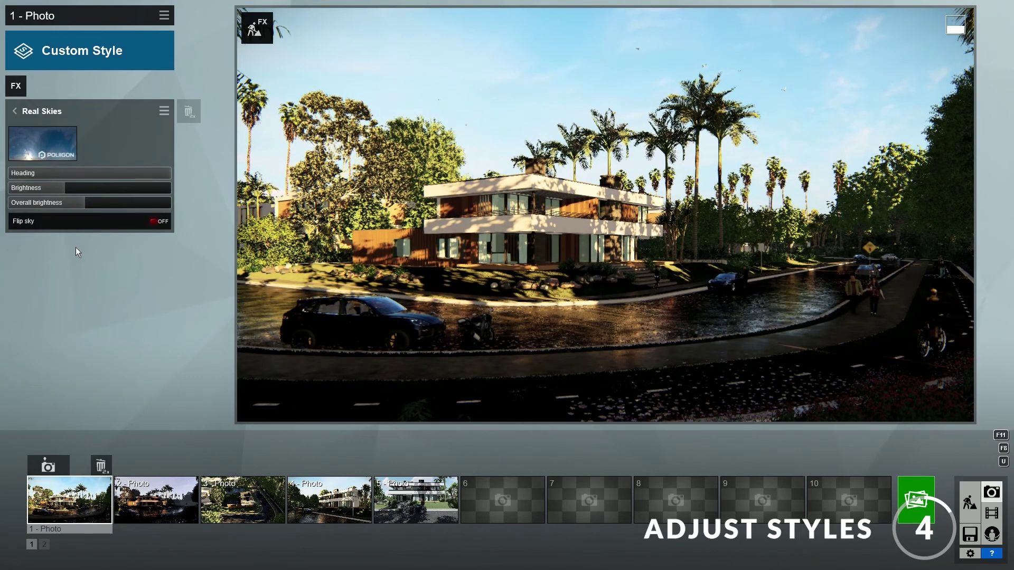
click(50, 148)
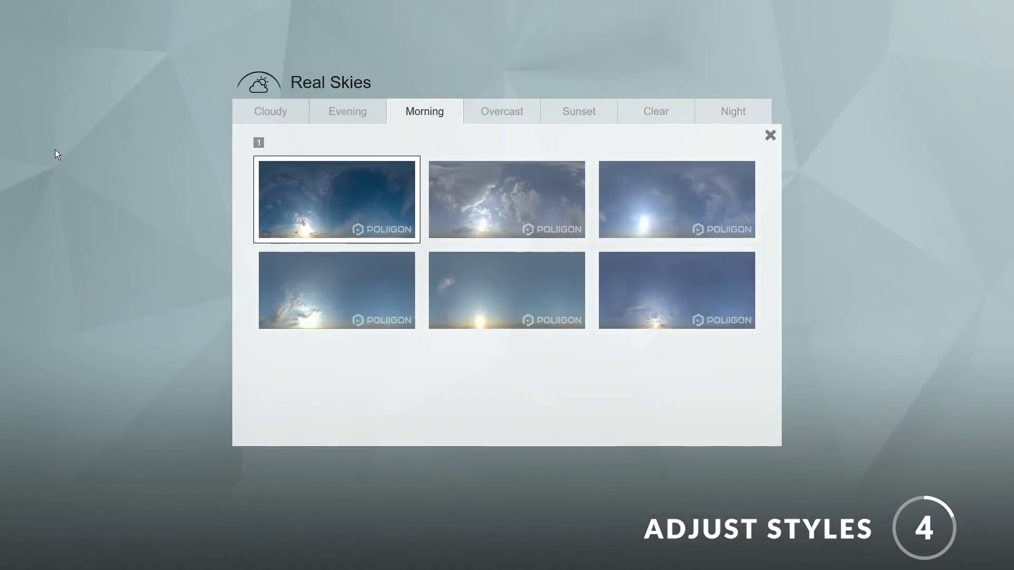
click(583, 116)
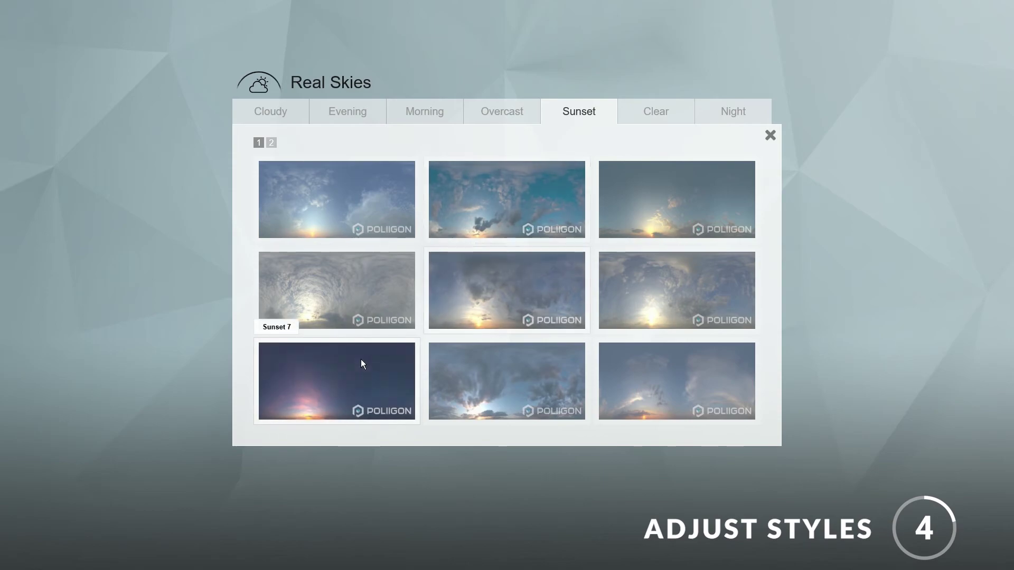
click(312, 376)
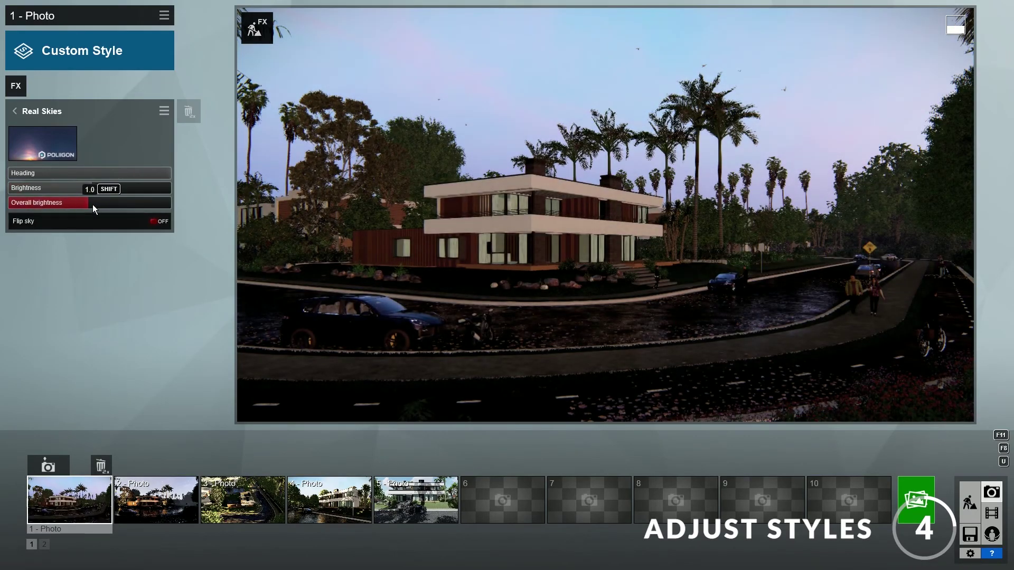
mouse_move(125, 173)
mouse_down()
mouse_move(157, 175)
mouse_move(87, 179)
mouse_move(138, 174)
mouse_up()
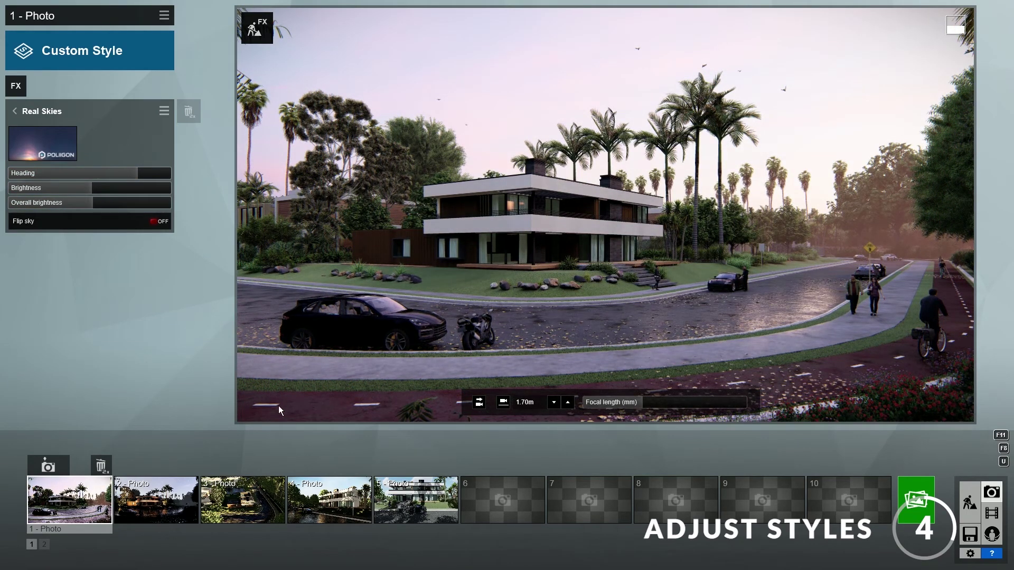
click(156, 505)
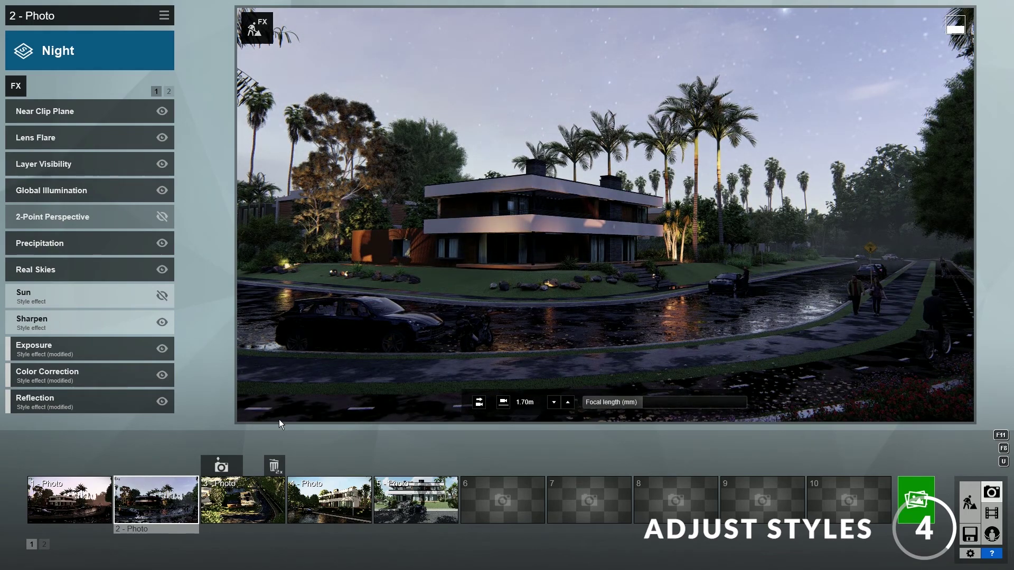
- Look over photos 3 and 4, check the program settings, then select photo 5
click(248, 496)
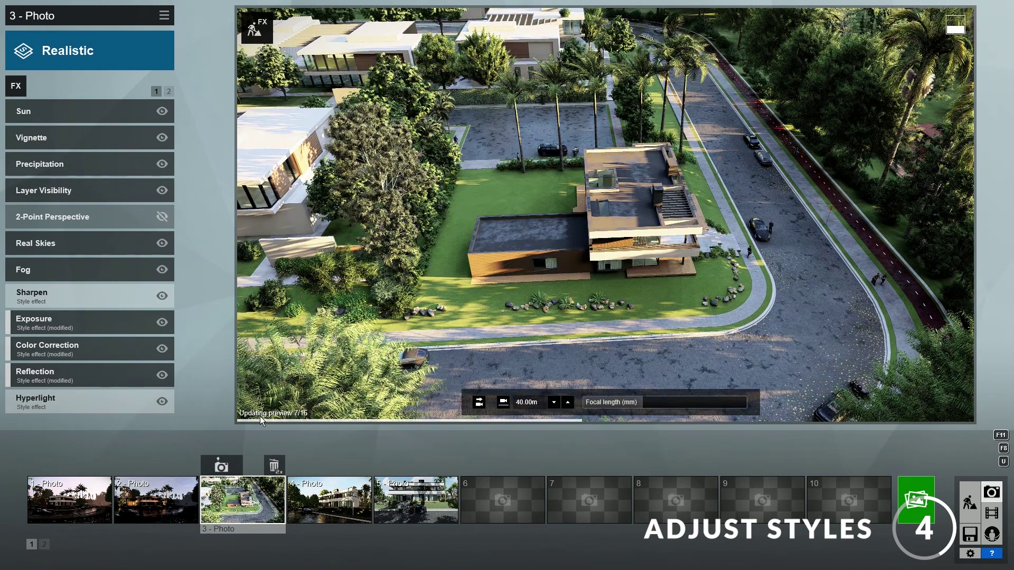
click(326, 498)
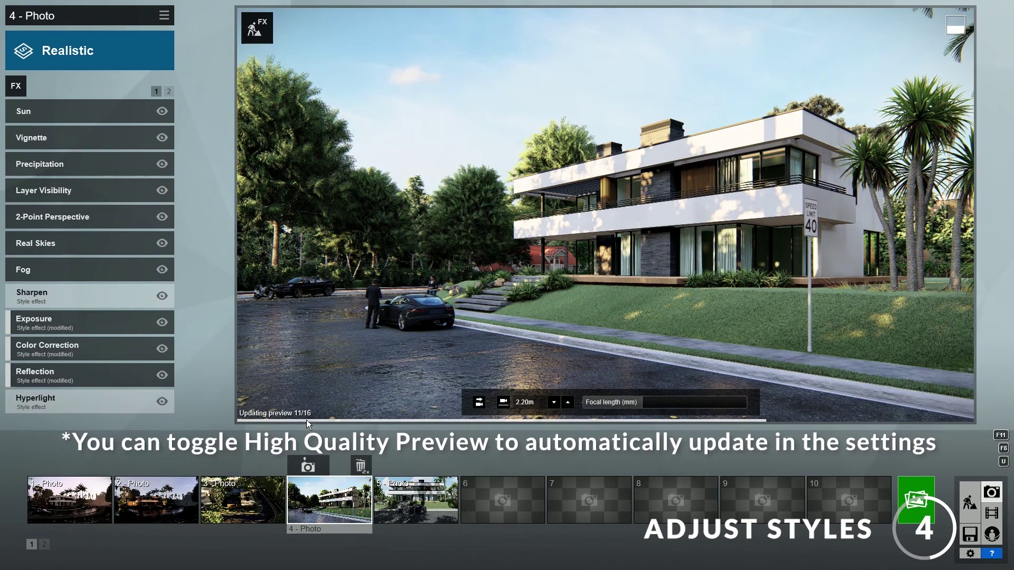
click(970, 554)
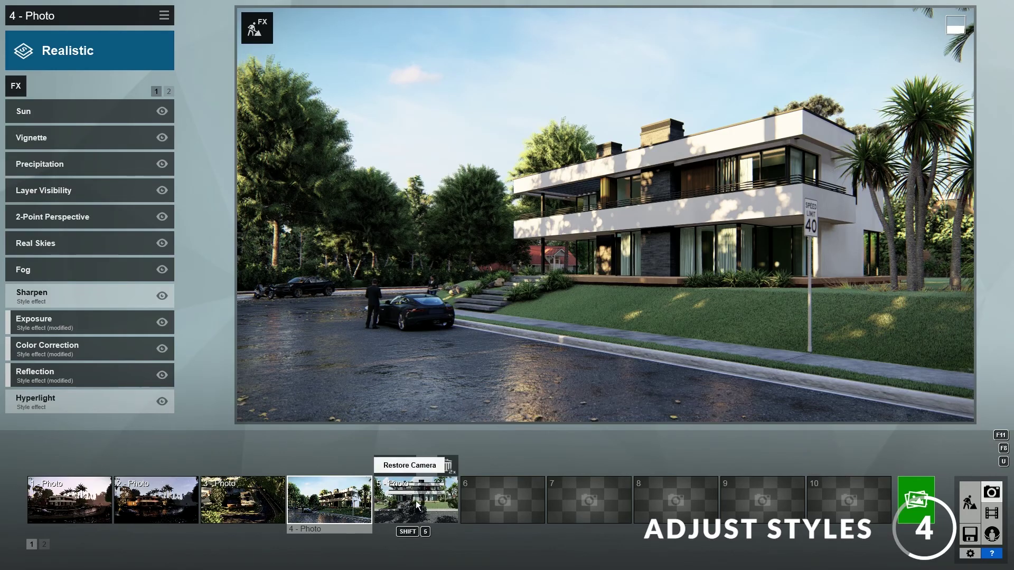
click(418, 509)
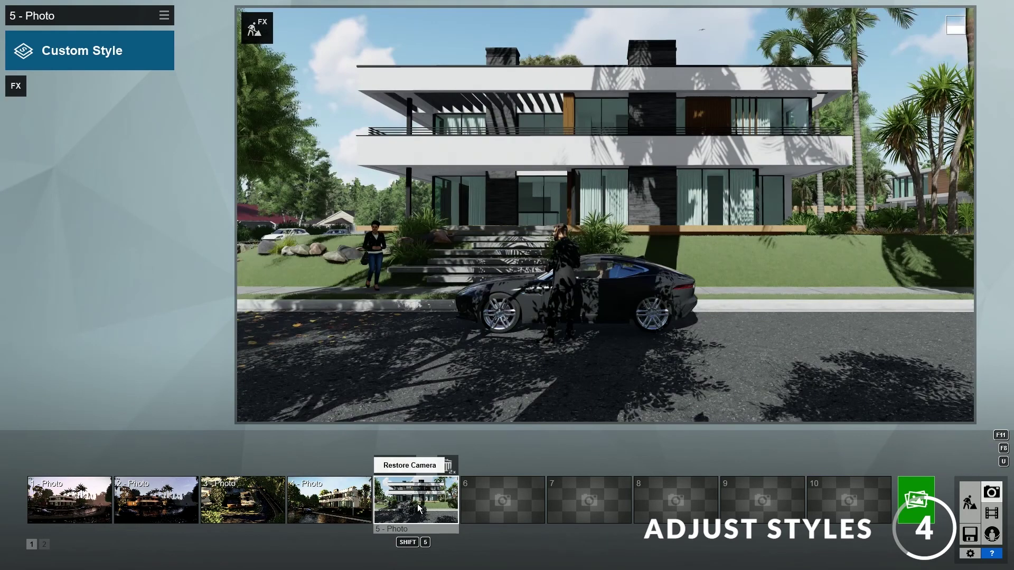
- Apply the Realistic style to photo 5, then copy photo 4's effects and paste them onto it
click(121, 62)
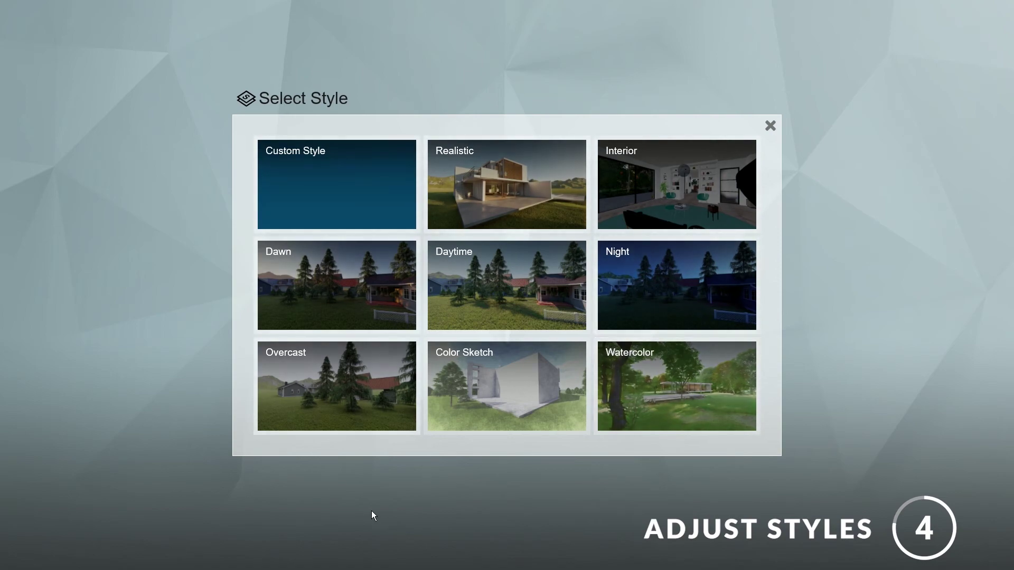
click(515, 180)
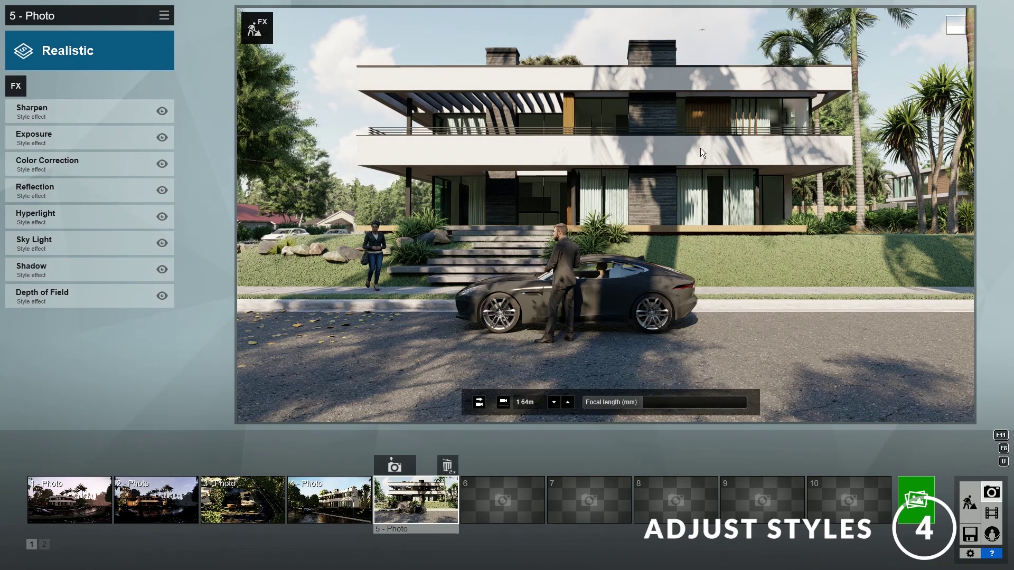
click(306, 504)
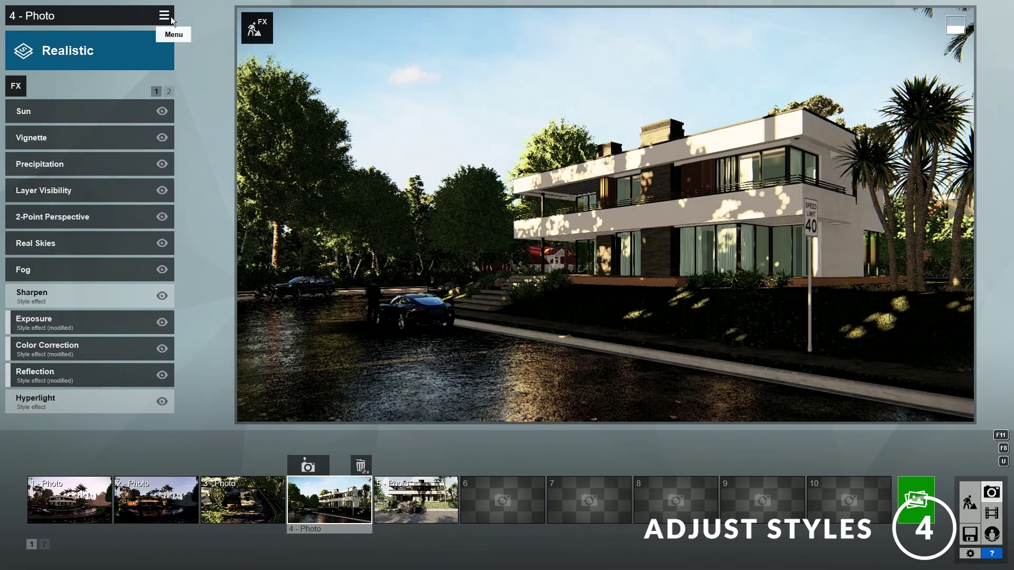
click(170, 17)
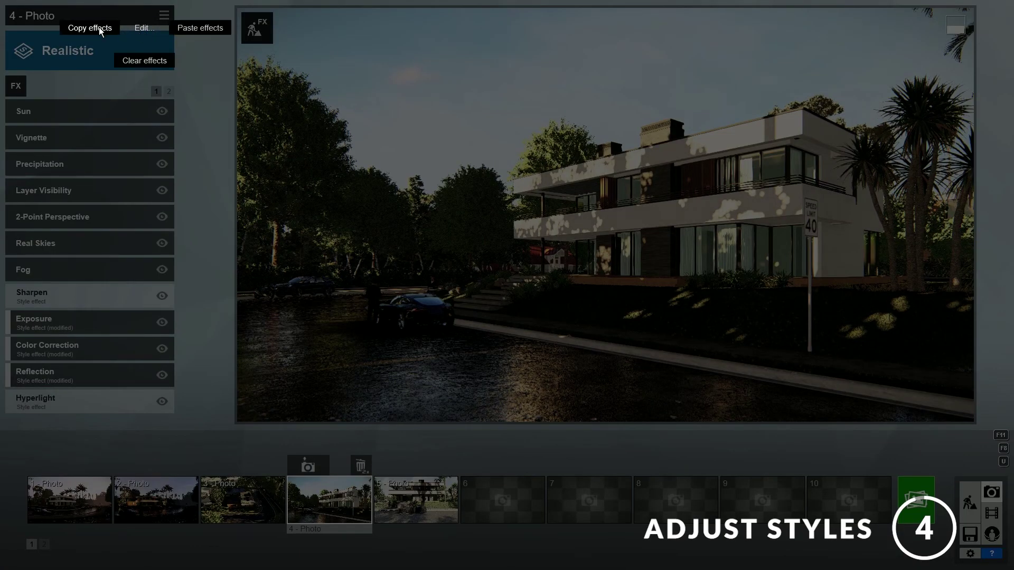
click(99, 27)
click(417, 499)
click(163, 15)
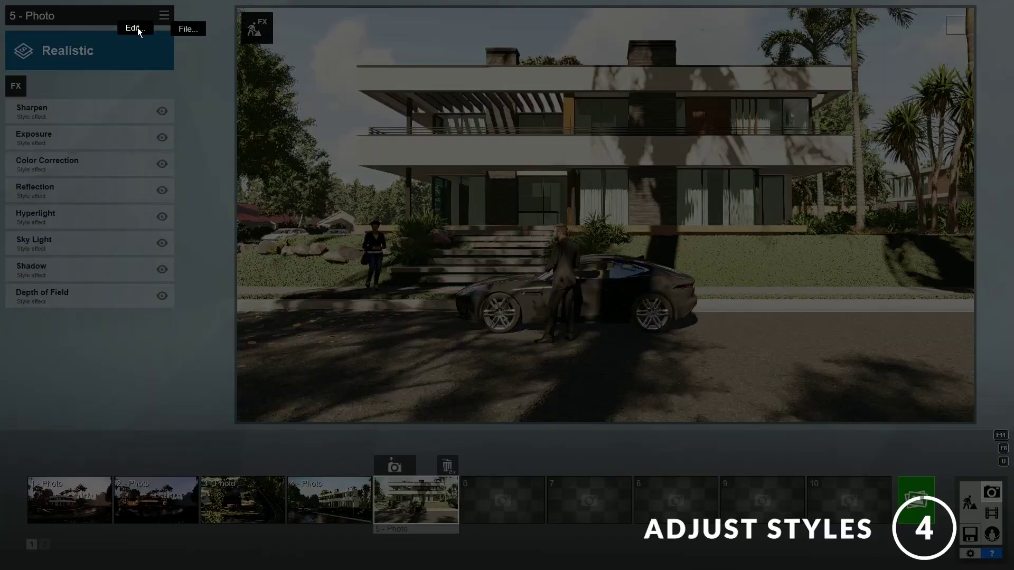
click(195, 27)
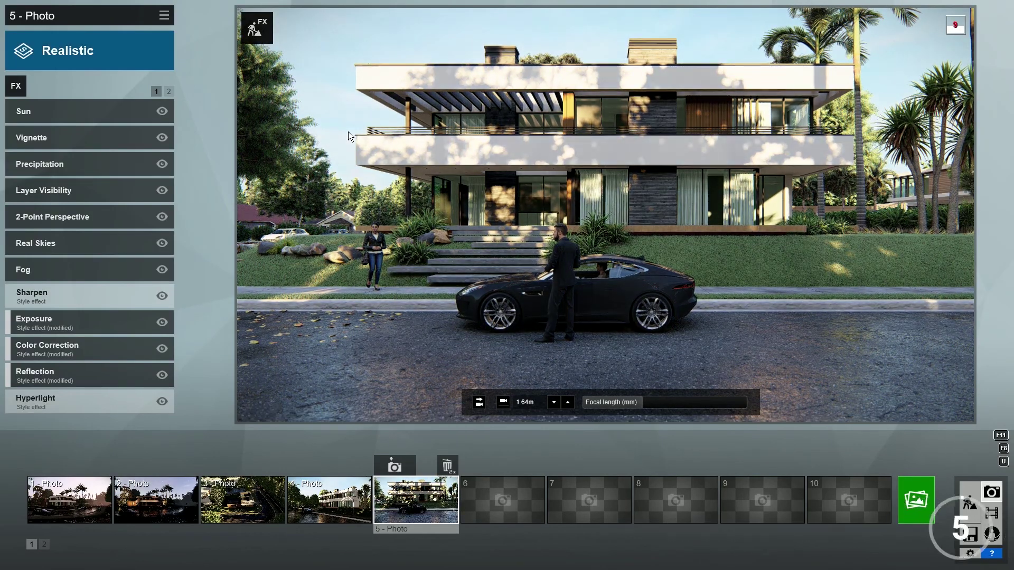
- From photo 1, open Render Photos on the Photo Set tab with all five photos ticked
click(69, 499)
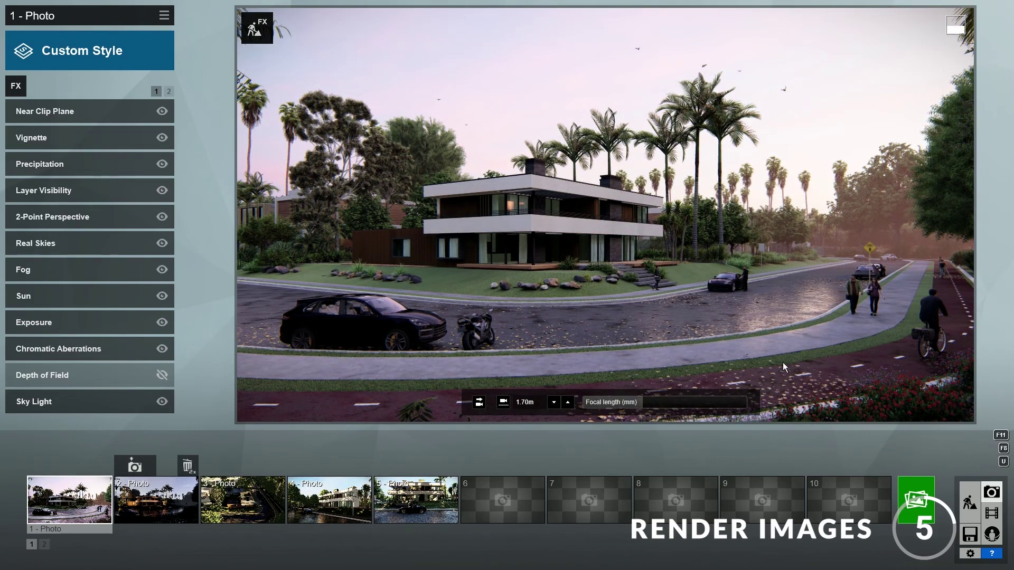
click(915, 505)
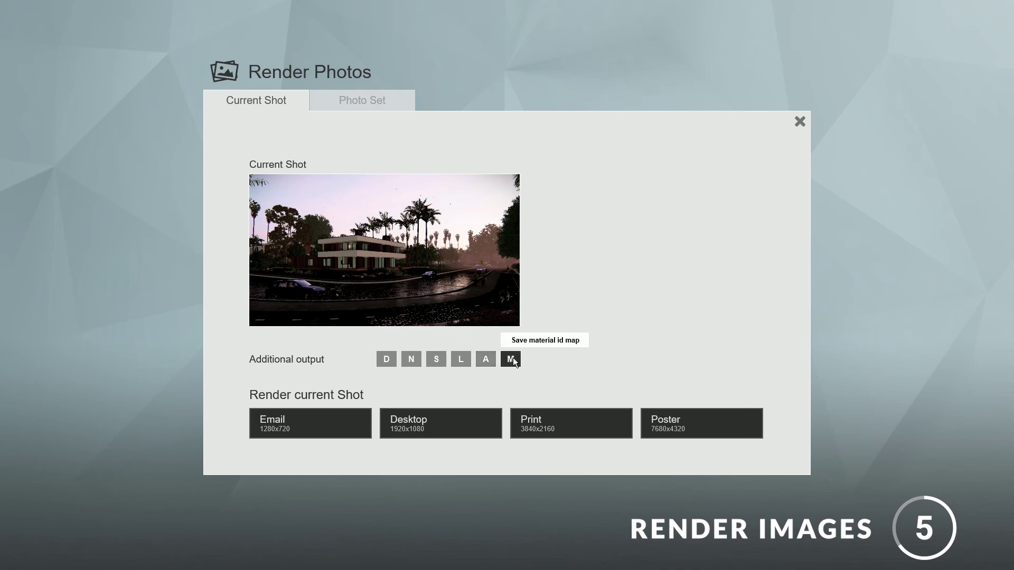
click(364, 101)
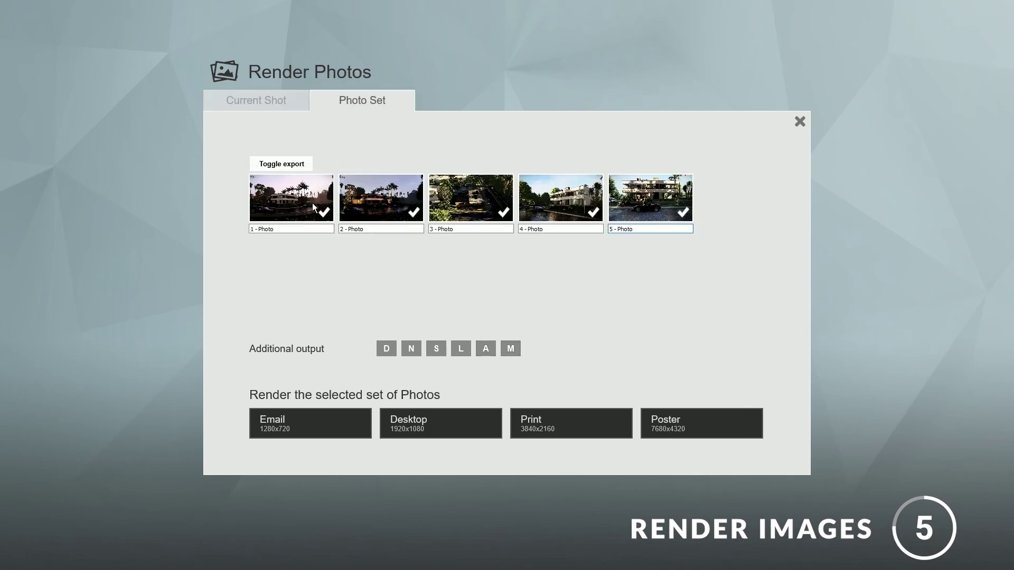